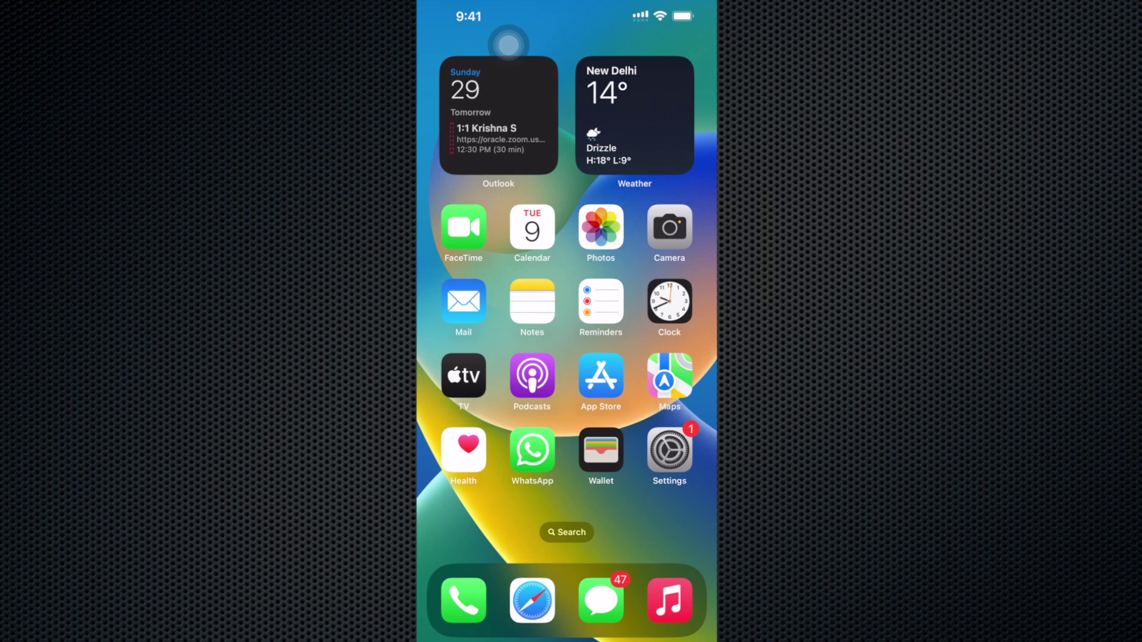
Open Settings > General > About to confirm iOS 16.2 on the iPhone 14 Plus
click(670, 450)
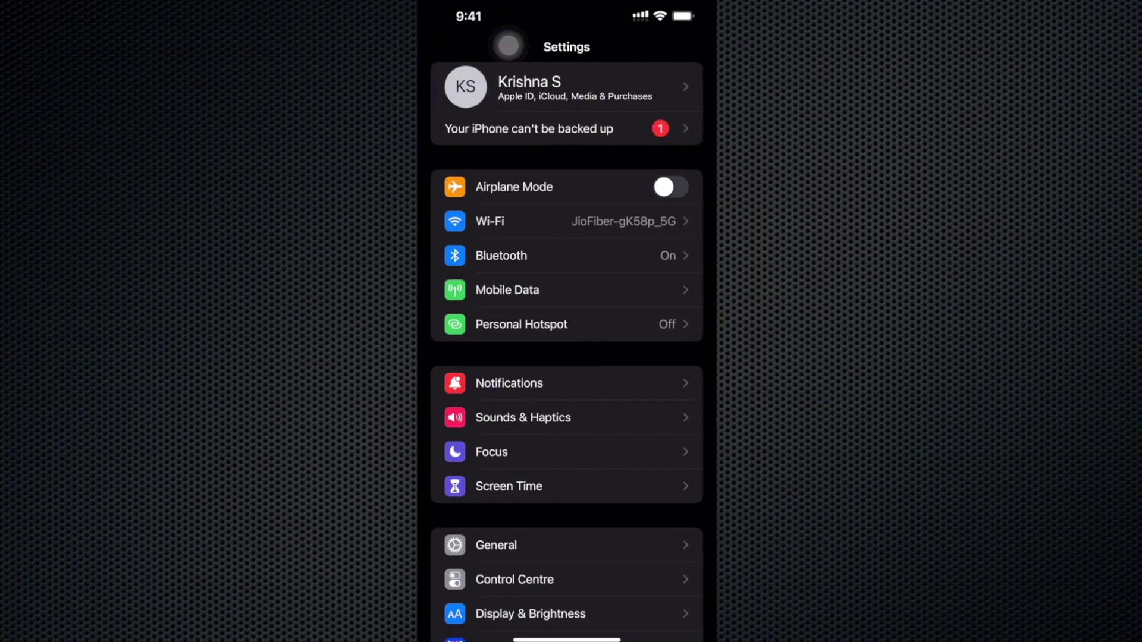
scroll(567, 356, down, 2)
scroll(566, 357, down, 2)
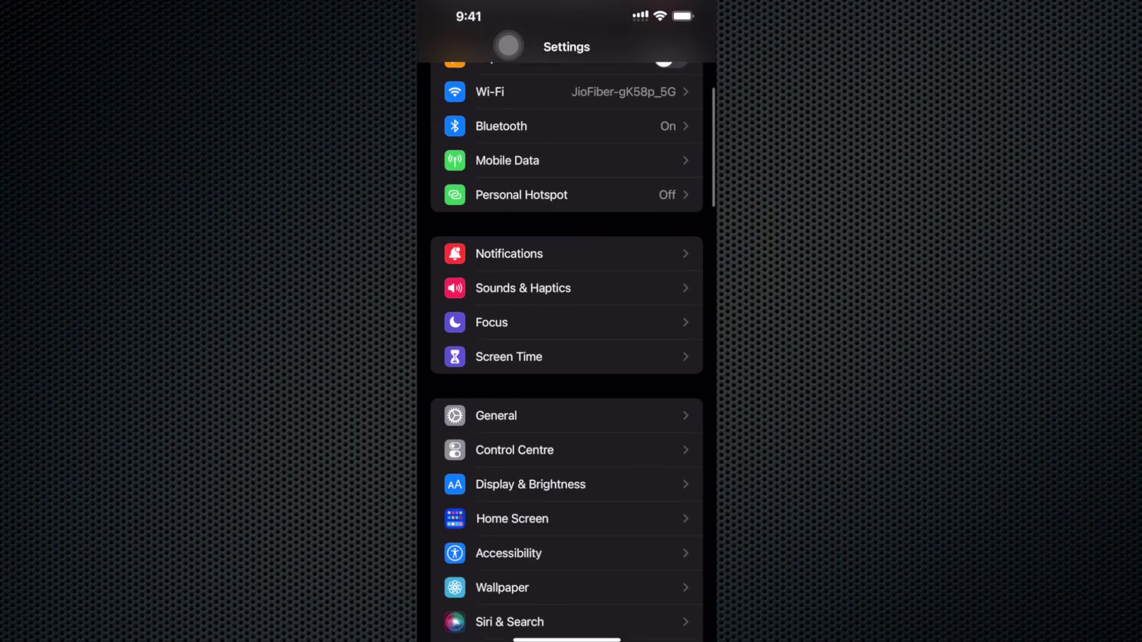
scroll(567, 357, down, 3)
scroll(566, 357, down, 2)
scroll(566, 357, up, 1)
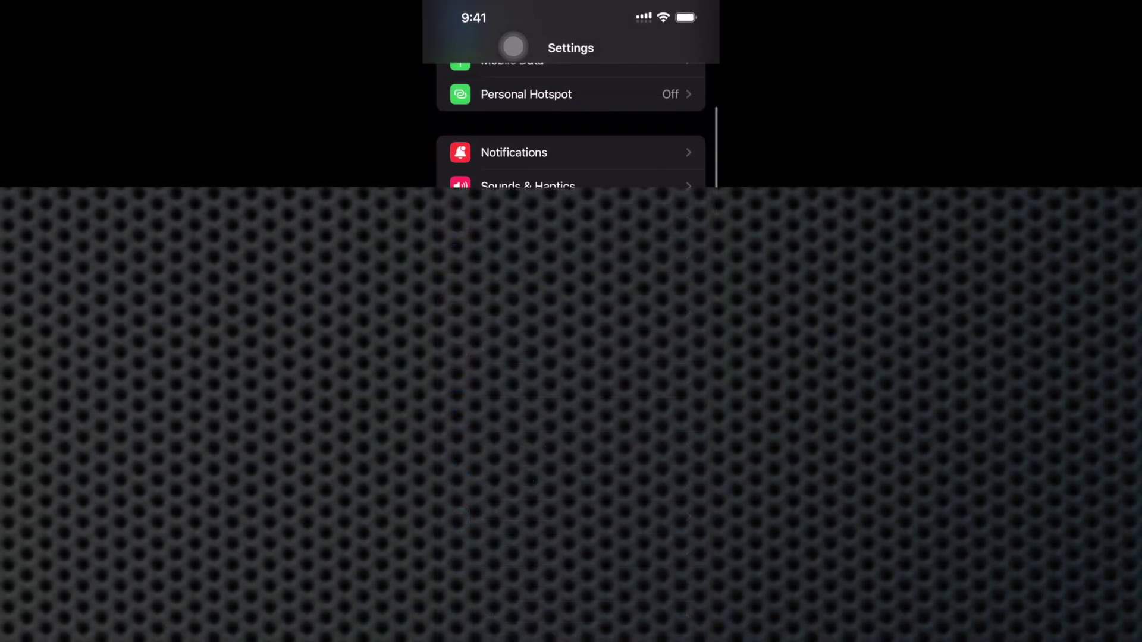
click(497, 311)
click(467, 104)
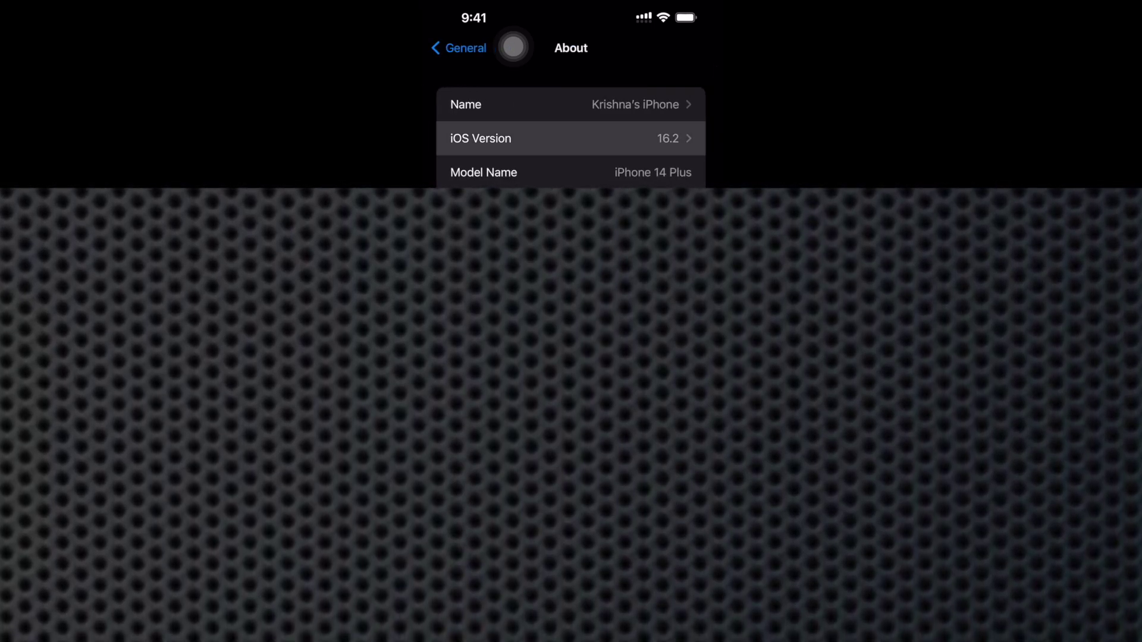
Scroll back to the top of About and return to the main Settings list
scroll(514, 47, up, 1)
scroll(514, 47, up, 2)
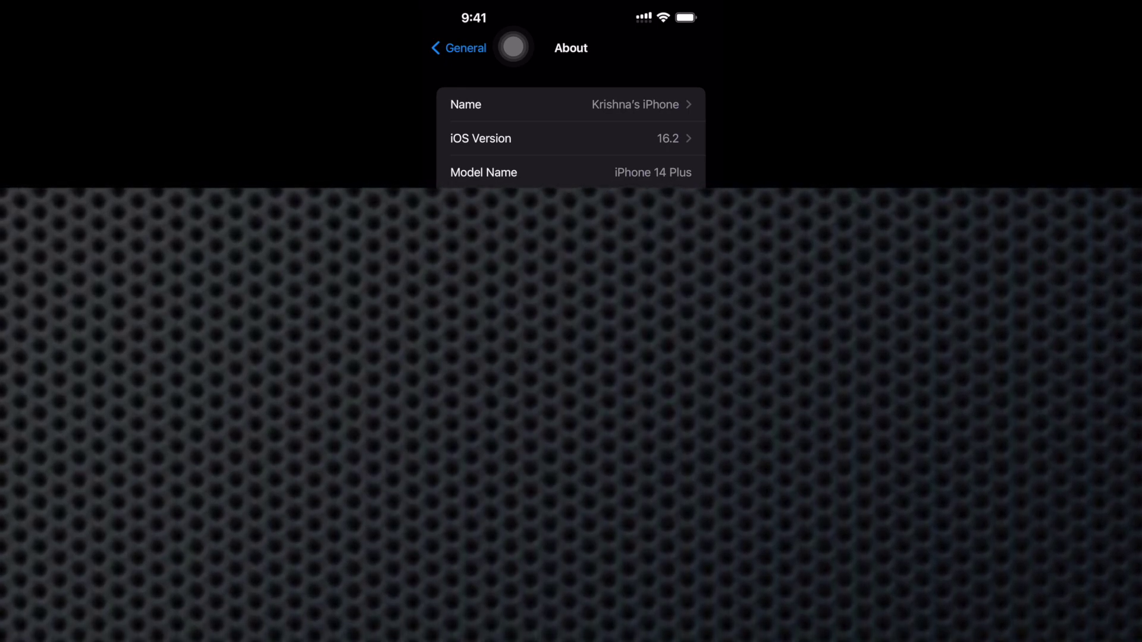
click(513, 47)
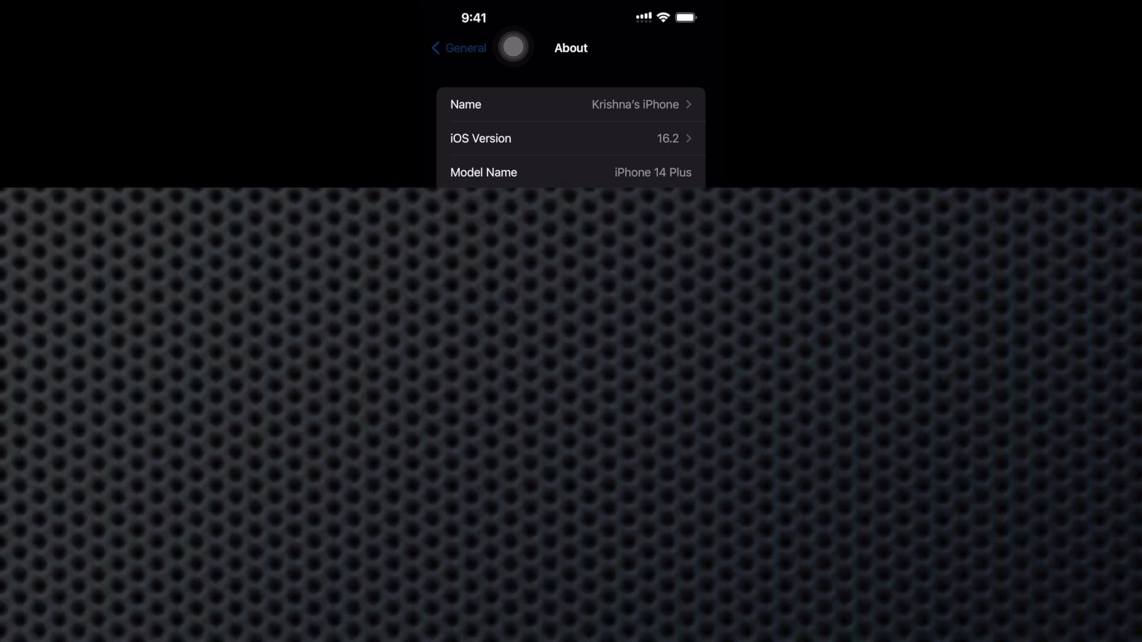
click(513, 47)
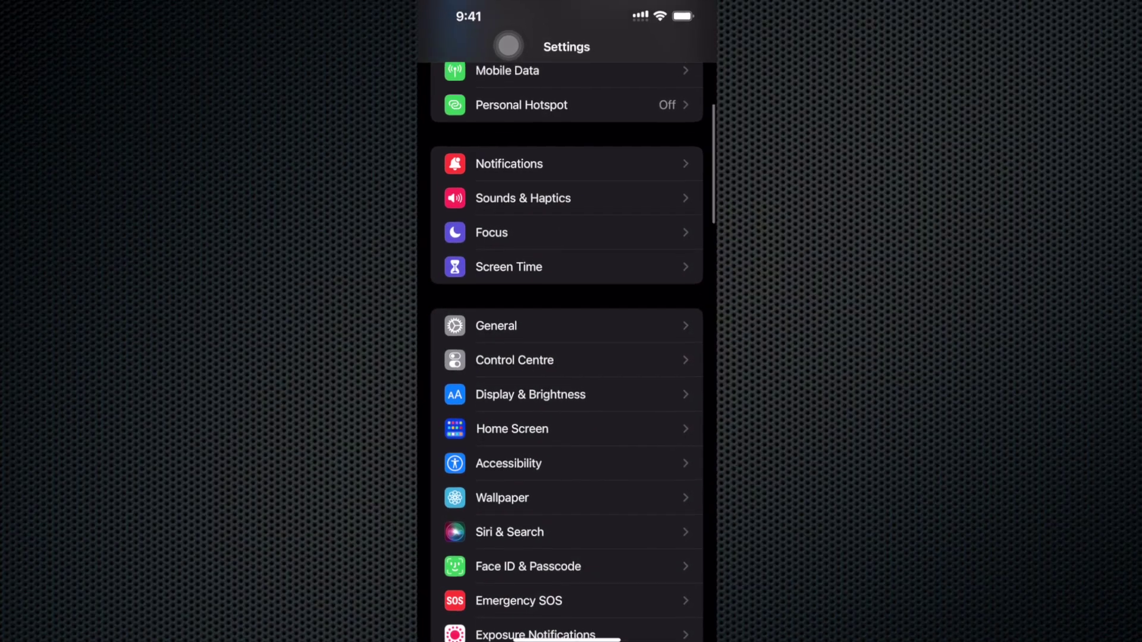
scroll(509, 45, up, 5)
scroll(508, 45, up, 2)
scroll(509, 46, up, 2)
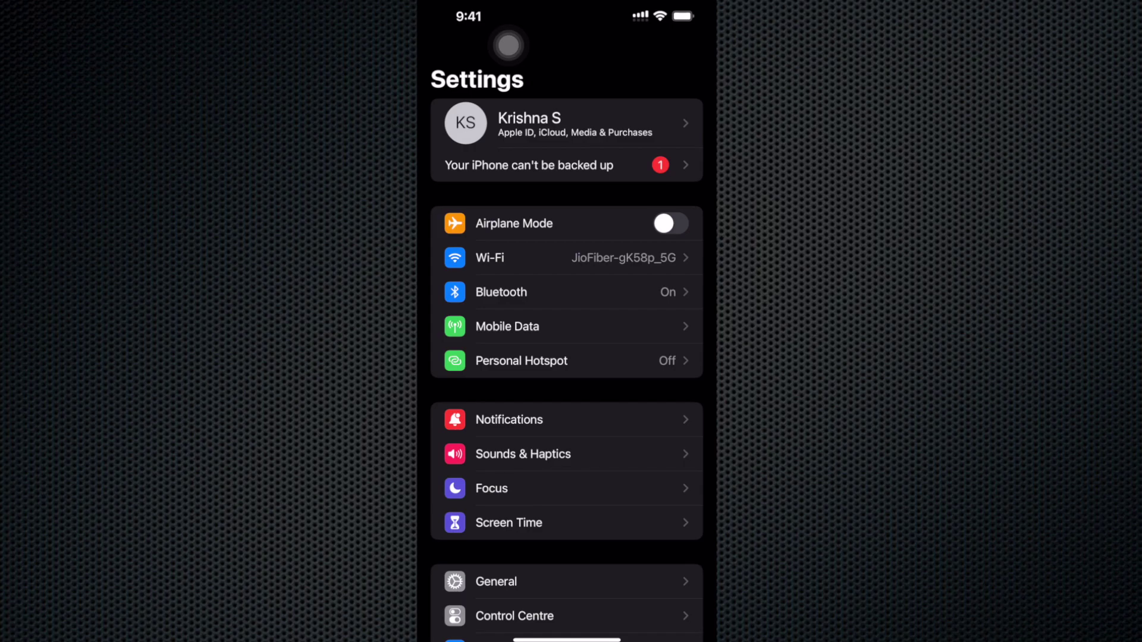
key(super+h)
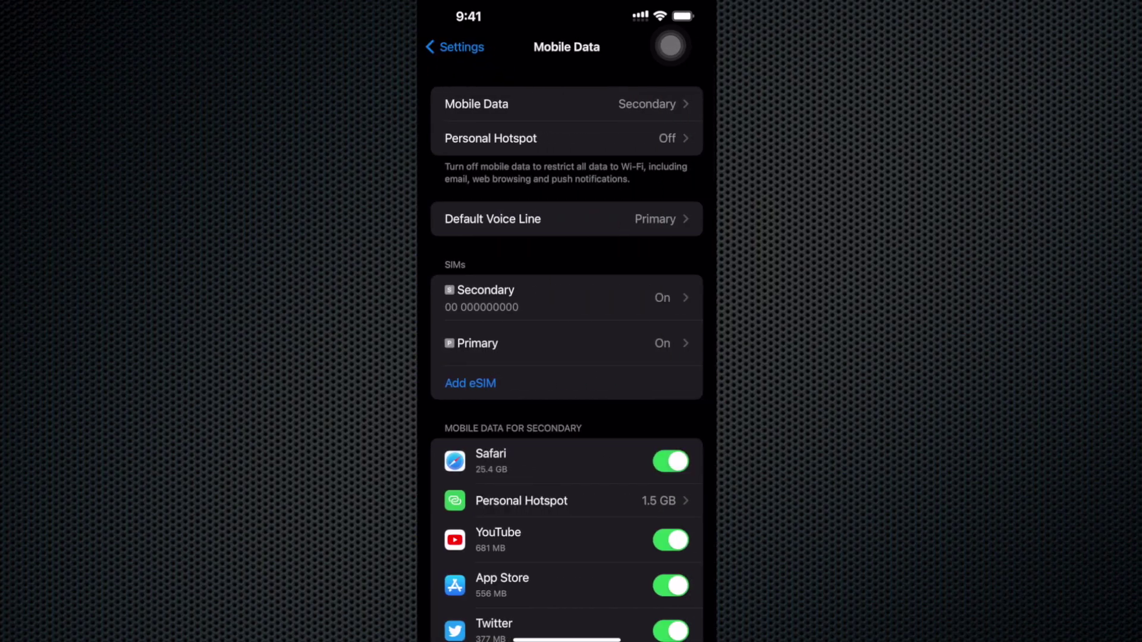
In Mobile Data, open the Secondary Jio SIM's Mobile Plan Label options
scroll(566, 354, down, 1)
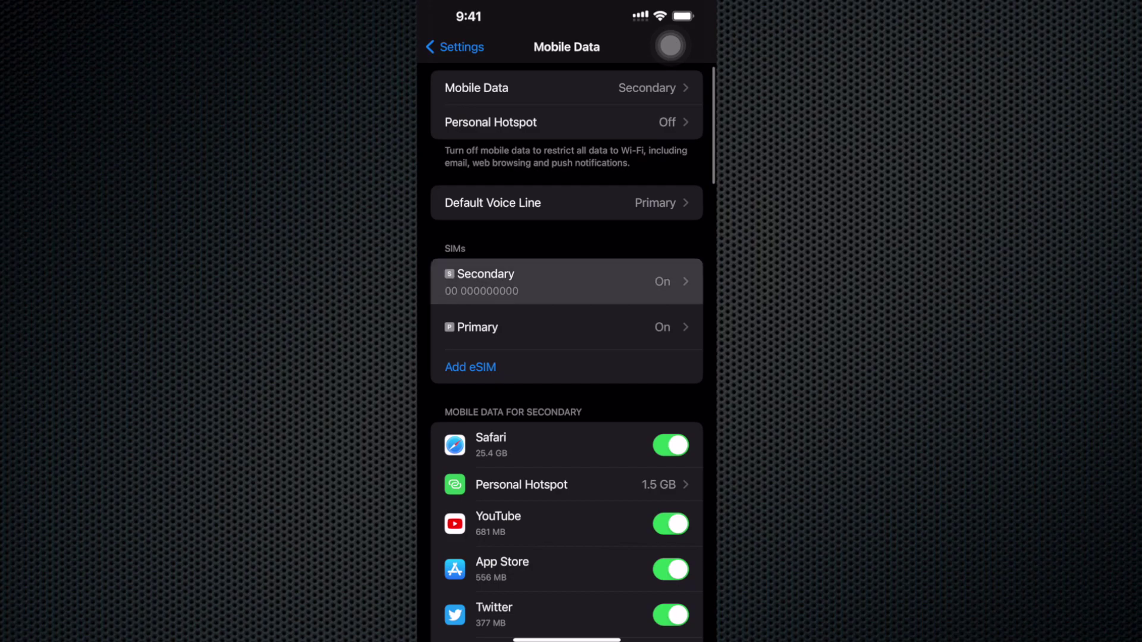
scroll(566, 282, down, 1)
scroll(566, 345, up, 2)
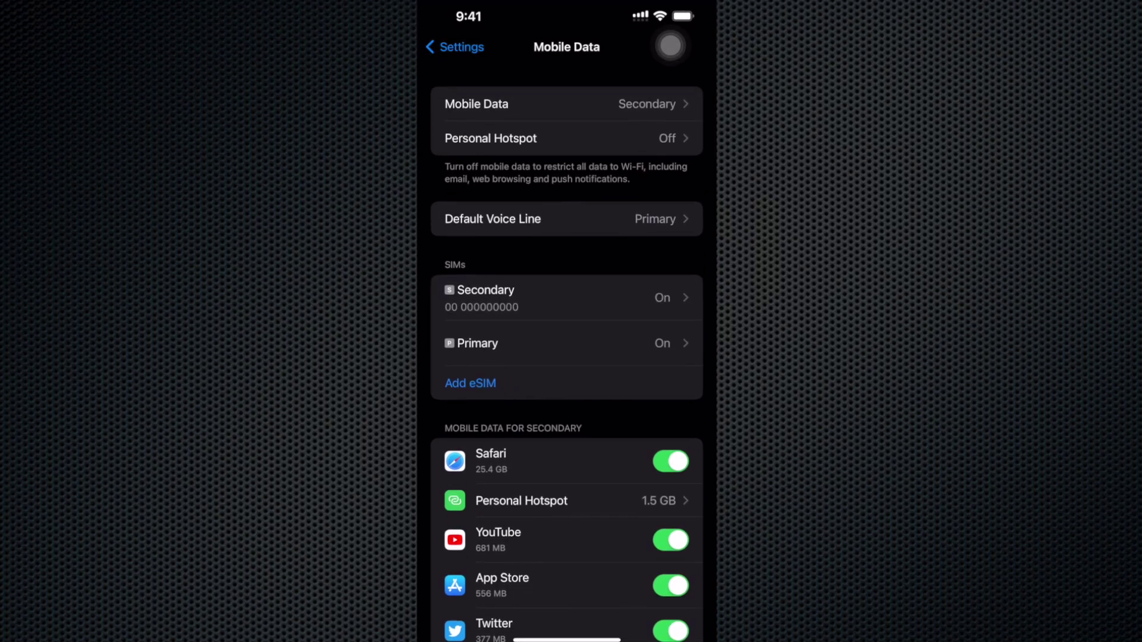
click(567, 104)
click(455, 46)
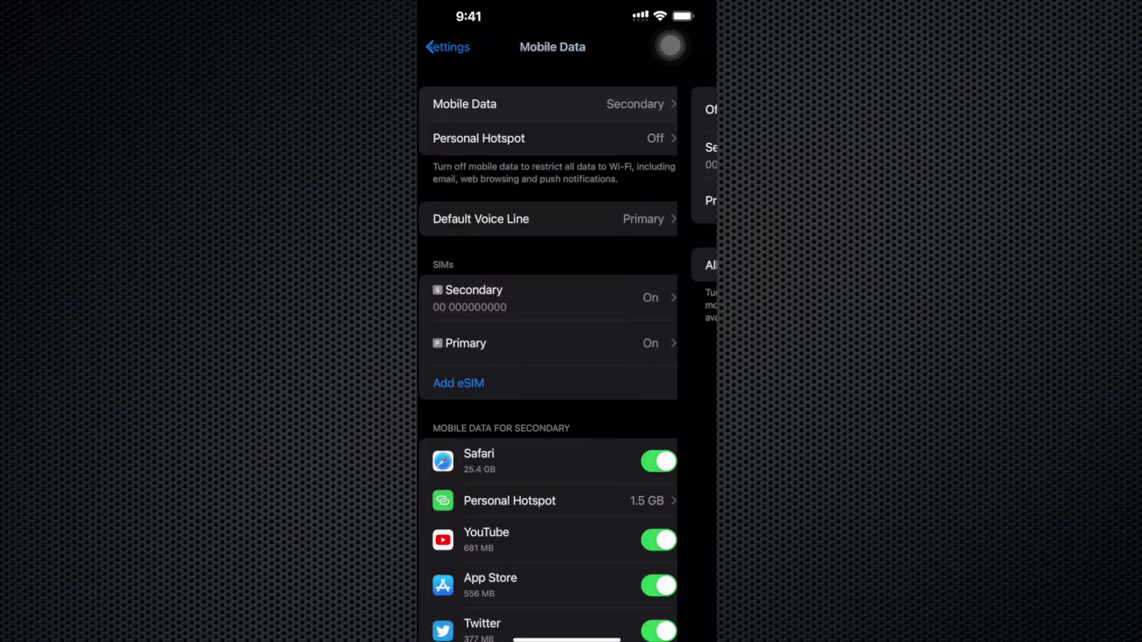
click(567, 297)
click(535, 104)
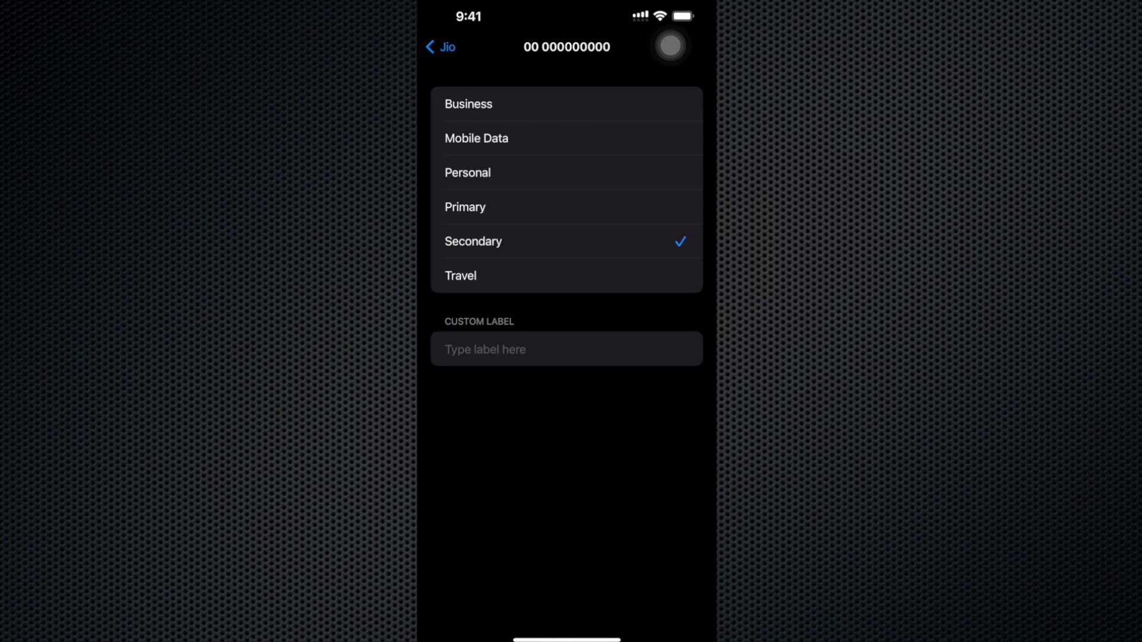
Go back to Mobile Data and open the Jio SIM's Voice & Data options
click(441, 46)
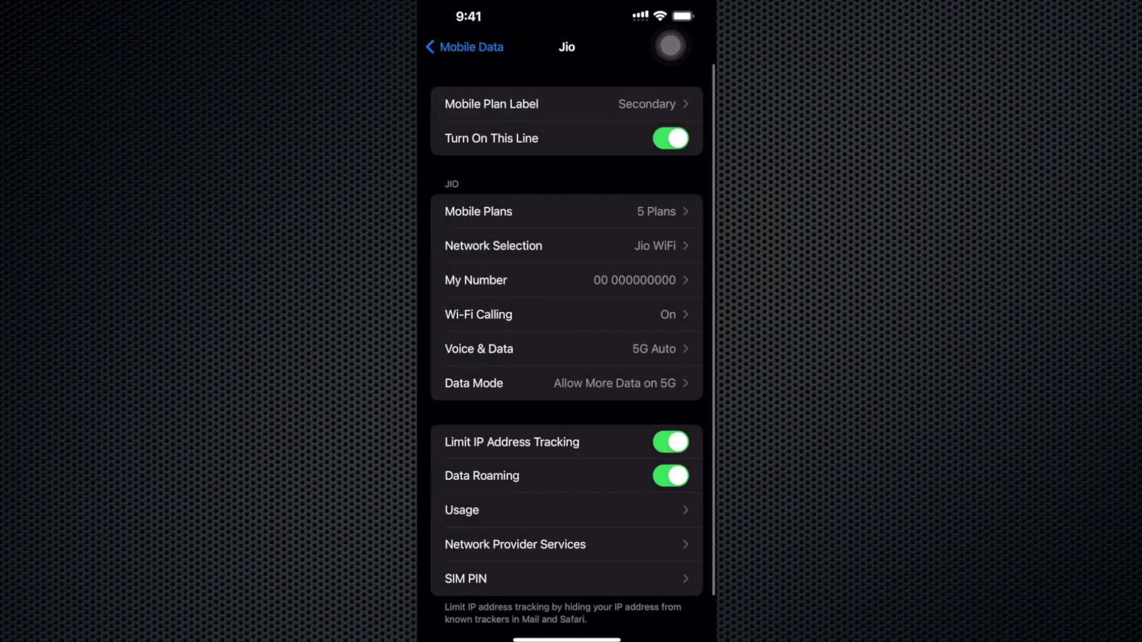
click(445, 47)
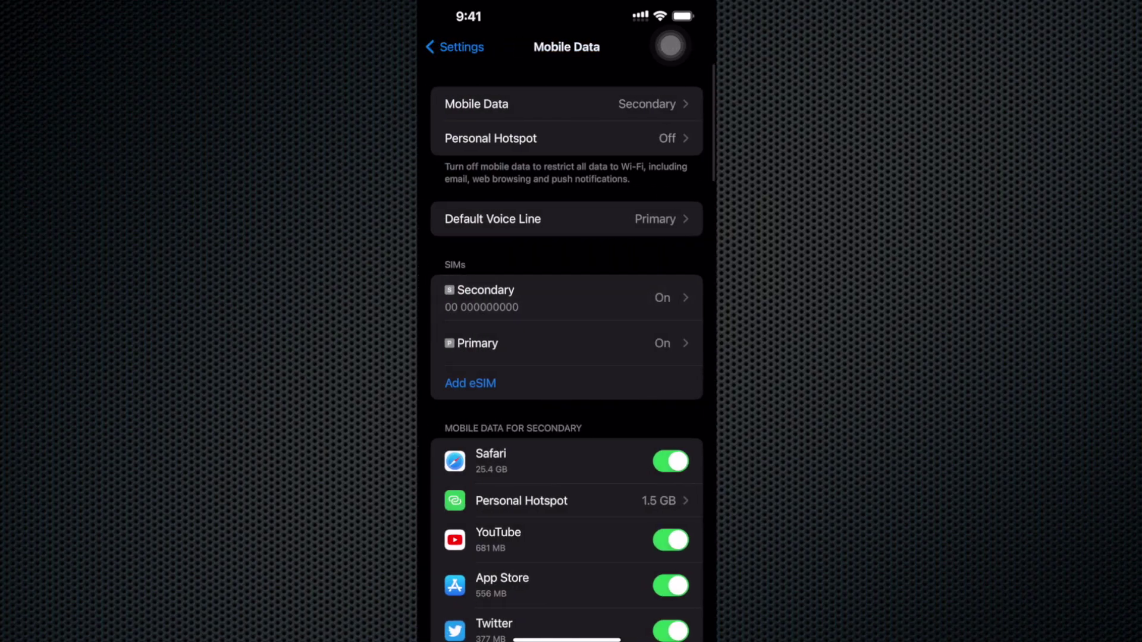
click(565, 298)
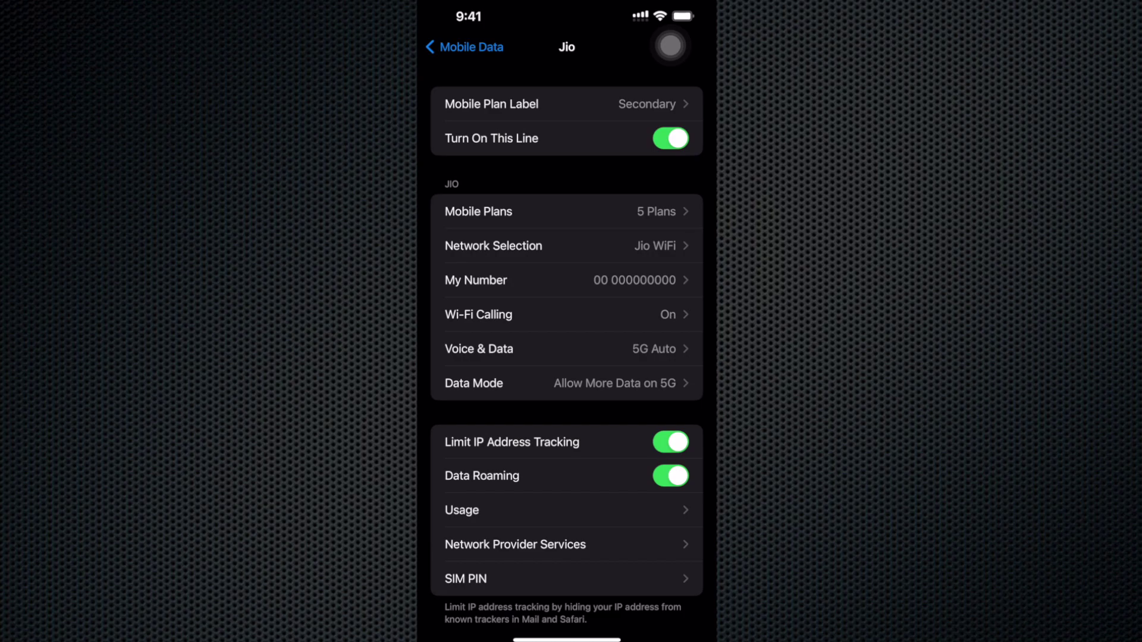
click(478, 350)
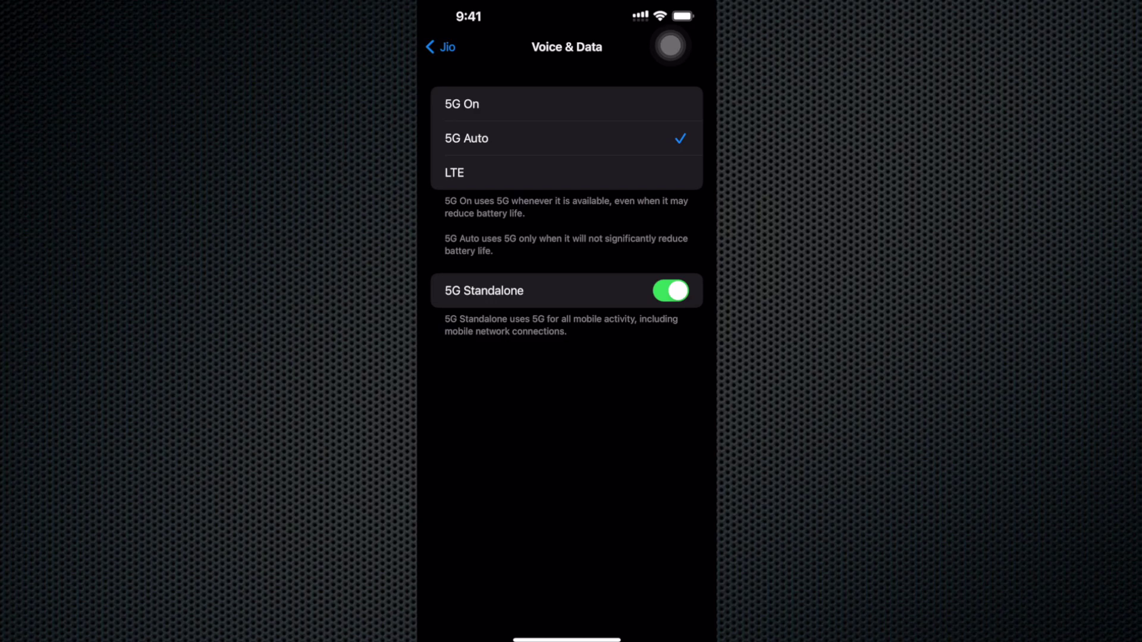
Select 5G Auto for Jio and toggle 5G Standalone off and back on, confirming with OK
click(467, 138)
click(671, 291)
click(671, 291)
click(566, 556)
Reapply 5G Auto and 5G Standalone for Jio, then turn Wi-Fi off in Control Centre
click(467, 138)
click(671, 290)
drag(670, 12, 670, 298)
click(474, 215)
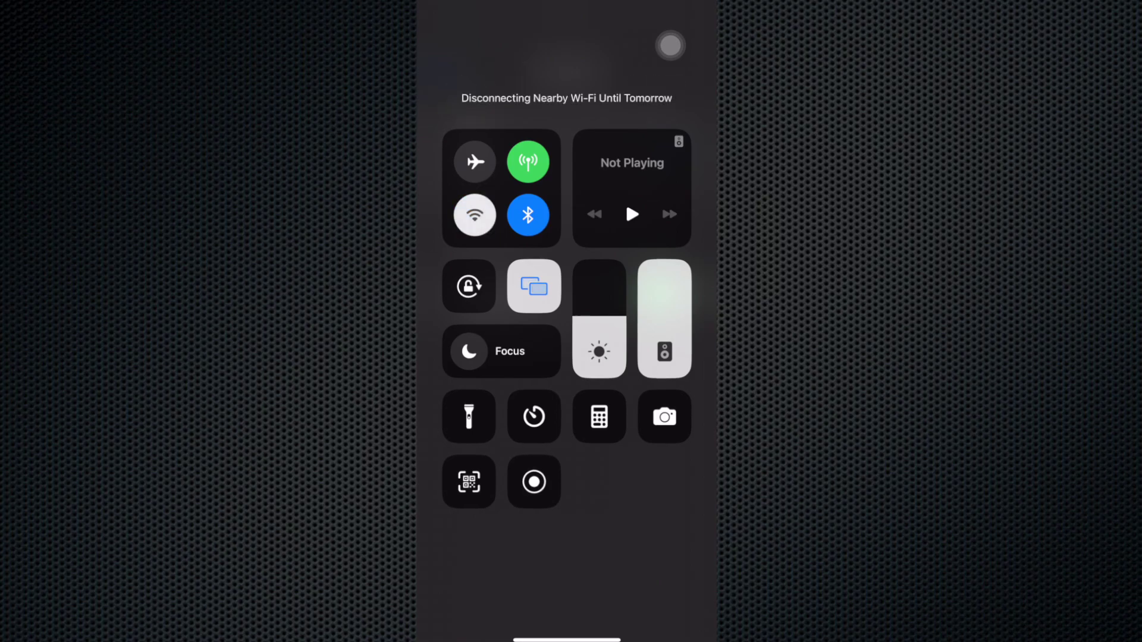
click(631, 565)
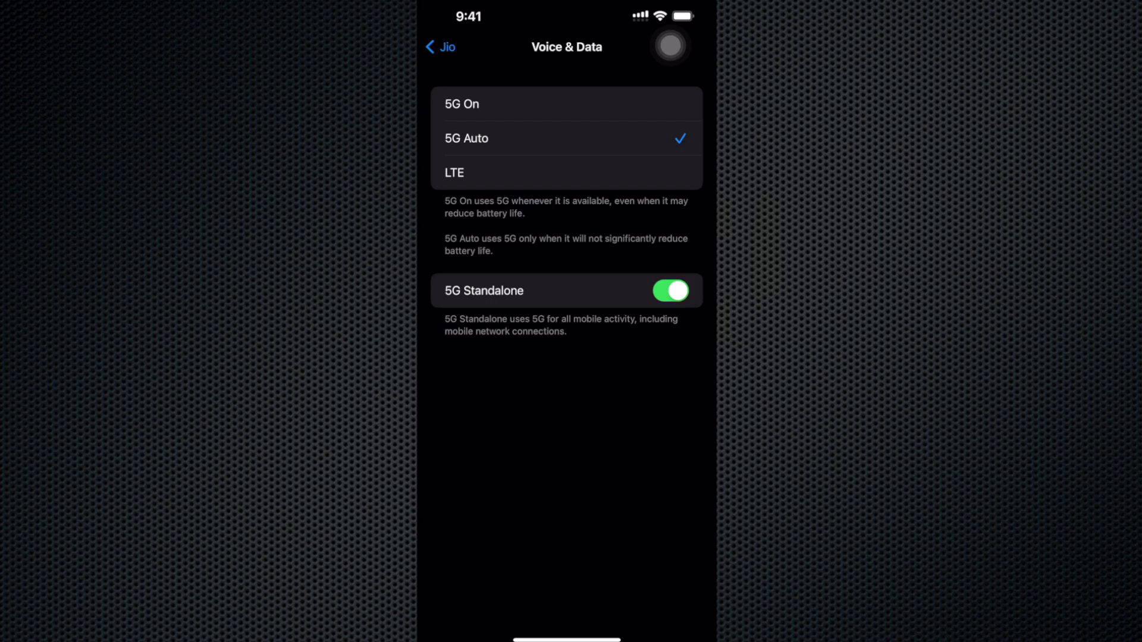
Turn Wi-Fi back on from Control Centre and return to the Jio SIM page
drag(655, 3, 655, 268)
click(475, 215)
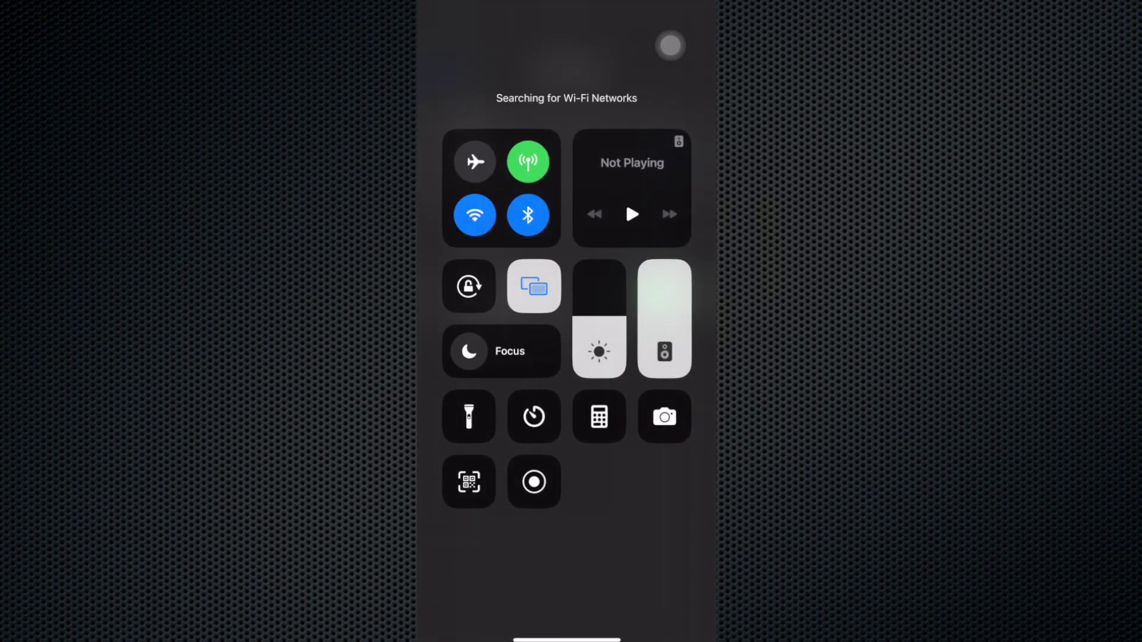
drag(567, 637, 567, 357)
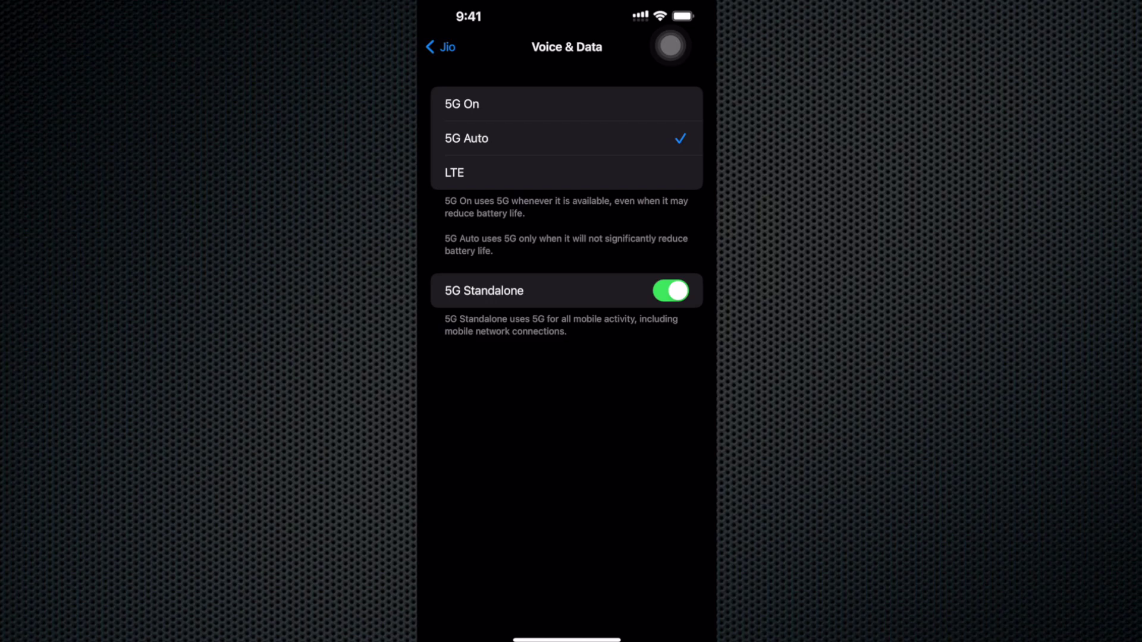
click(441, 46)
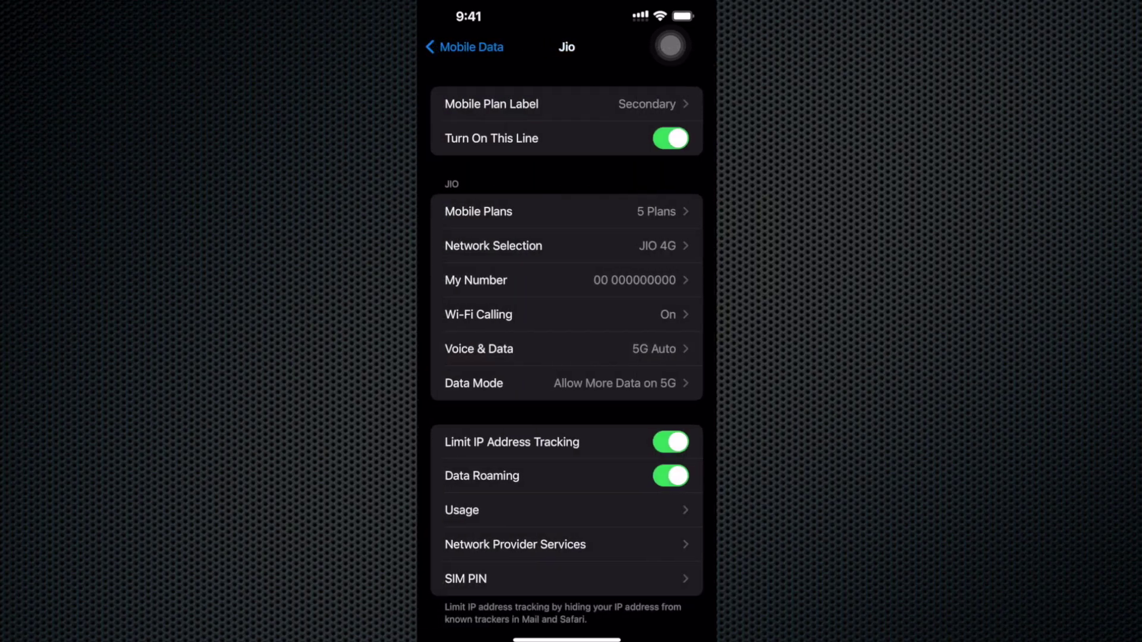
Switch the AirTel SIM's Voice & Data from 5G On to 5G Auto
click(464, 46)
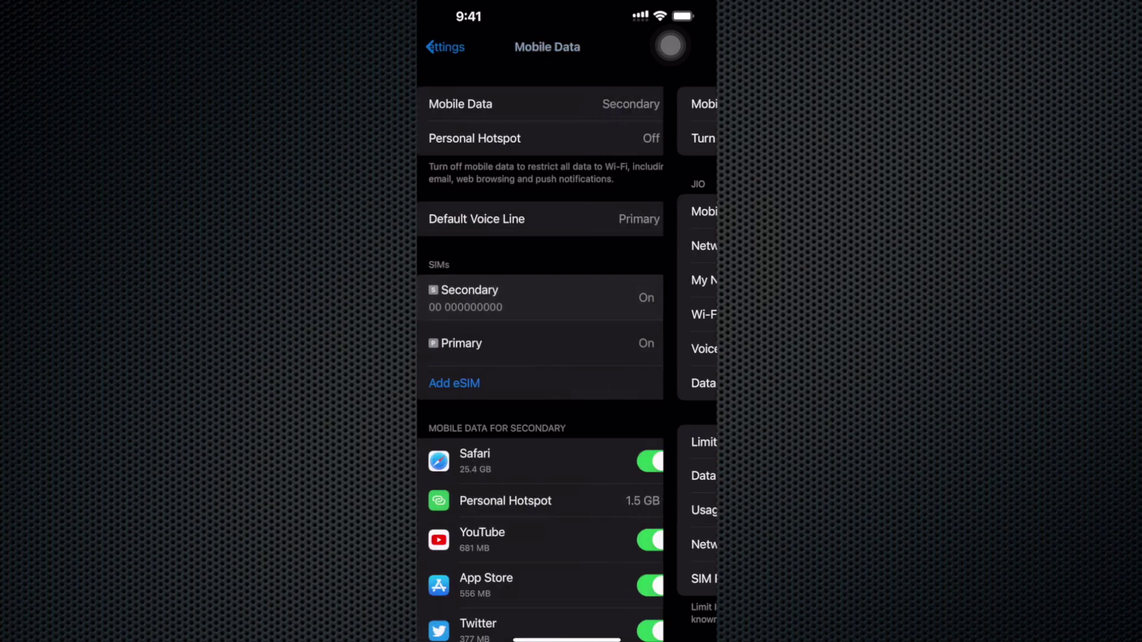
click(478, 344)
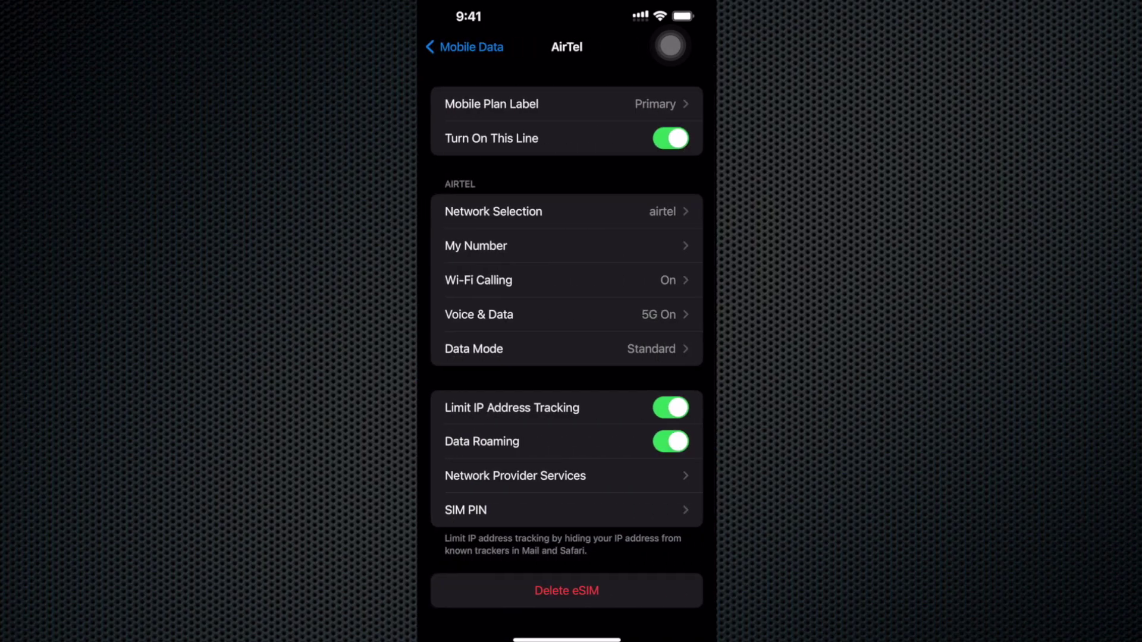
click(479, 314)
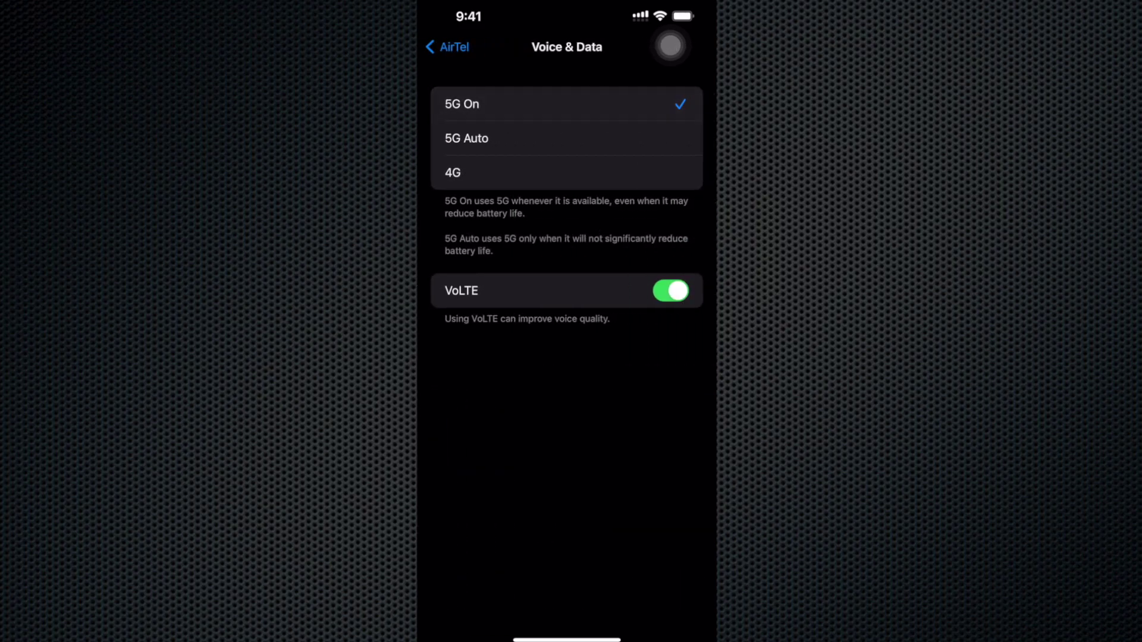
click(467, 138)
click(453, 172)
click(467, 138)
click(462, 104)
click(452, 172)
click(462, 104)
click(467, 138)
click(447, 47)
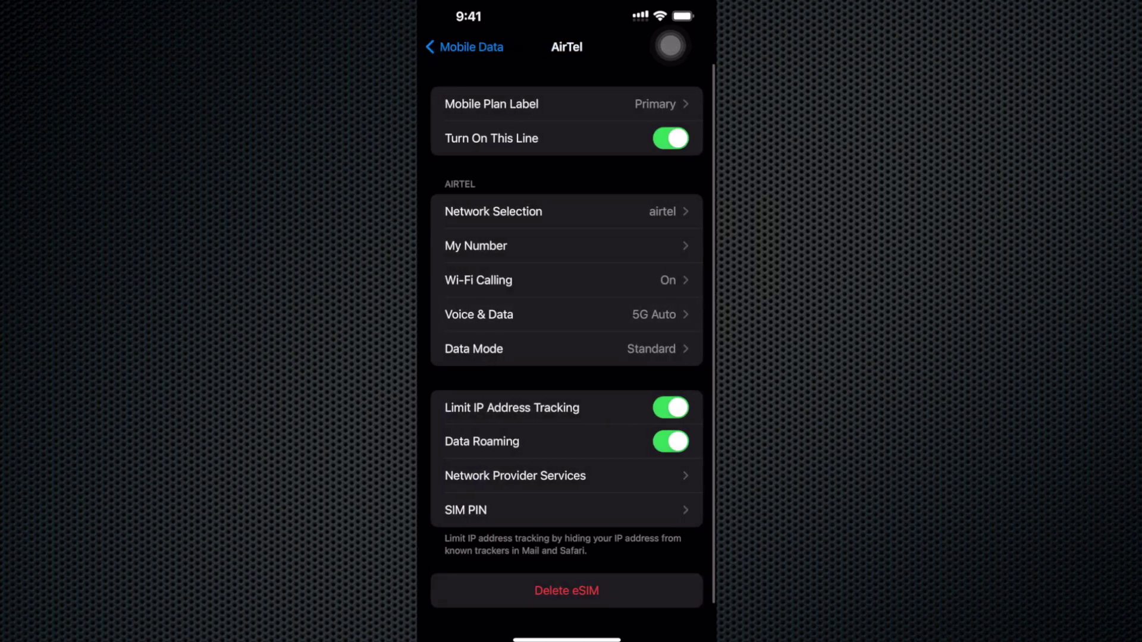
Return to the main Settings list, then reopen the Secondary SIM's Voice & Data page
click(471, 46)
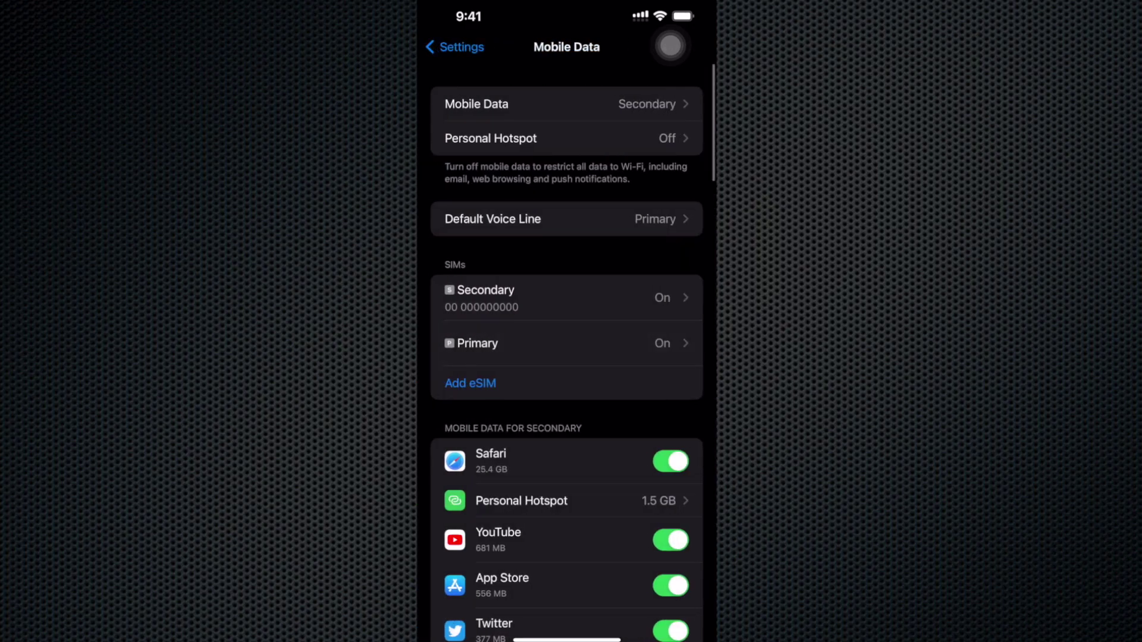
click(458, 46)
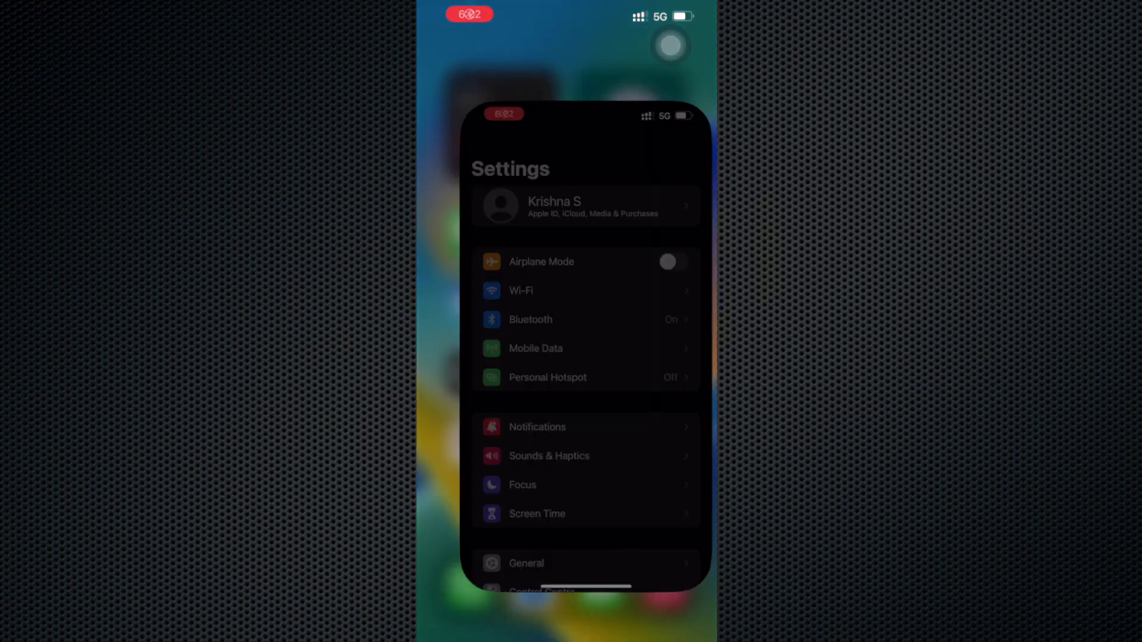
click(507, 327)
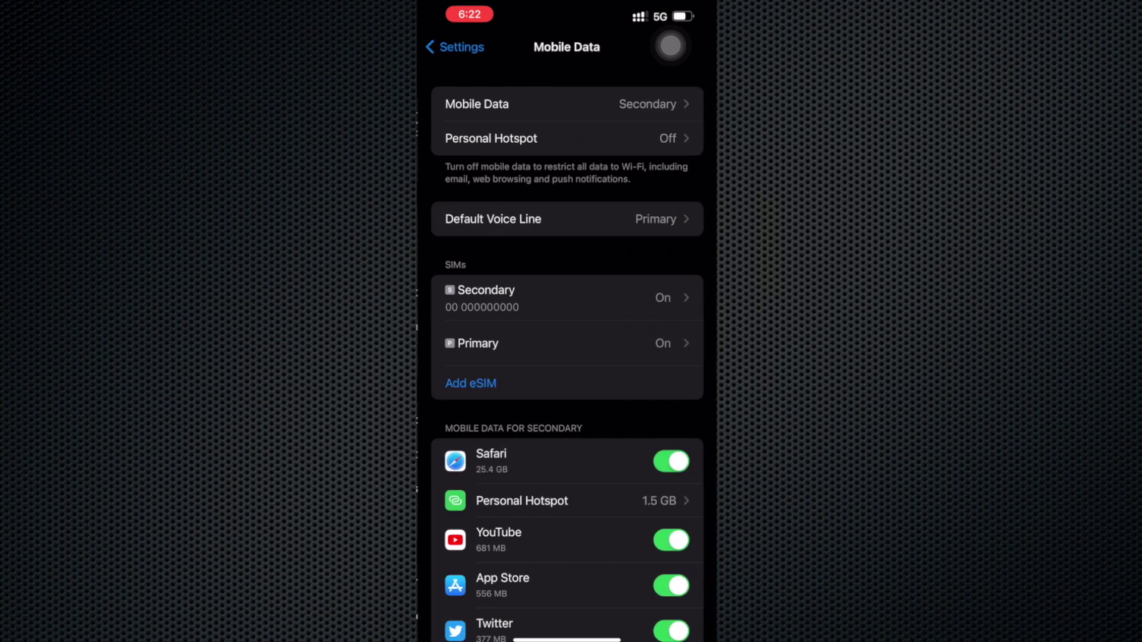
click(482, 297)
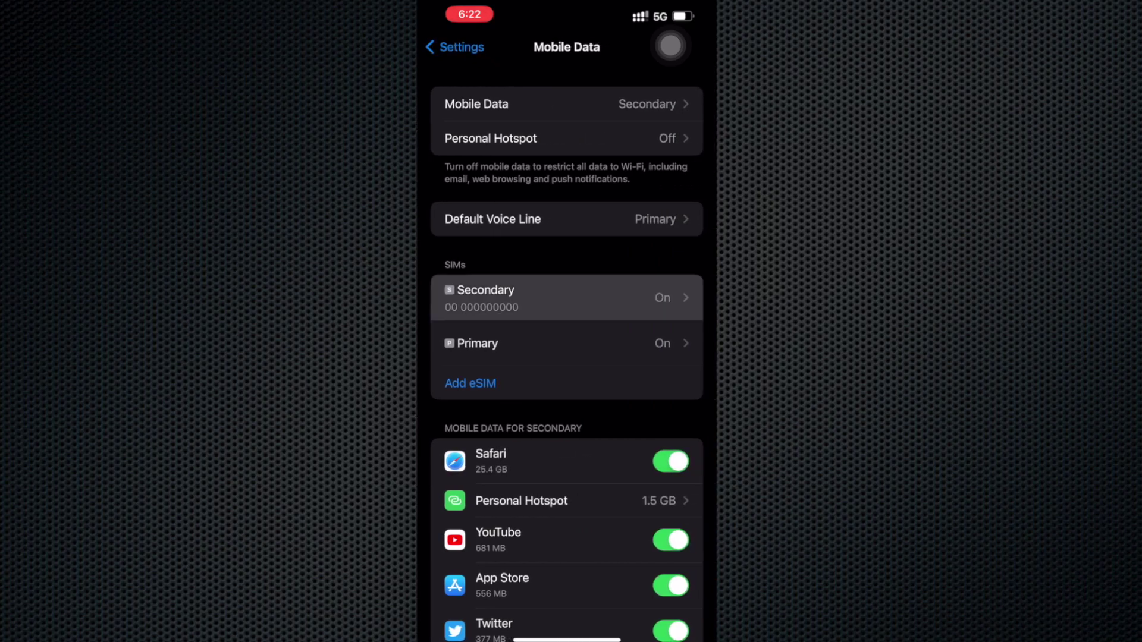
click(479, 348)
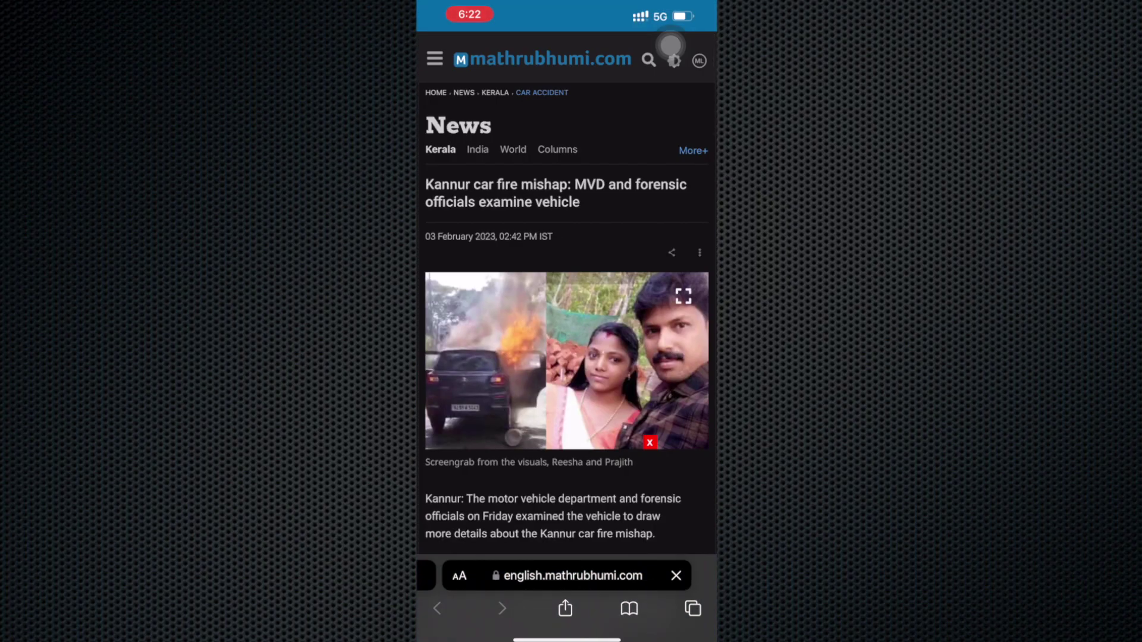
Load fast.com in Safari and rerun its speed test, reaching 680 Mbps over 5G
click(566, 576)
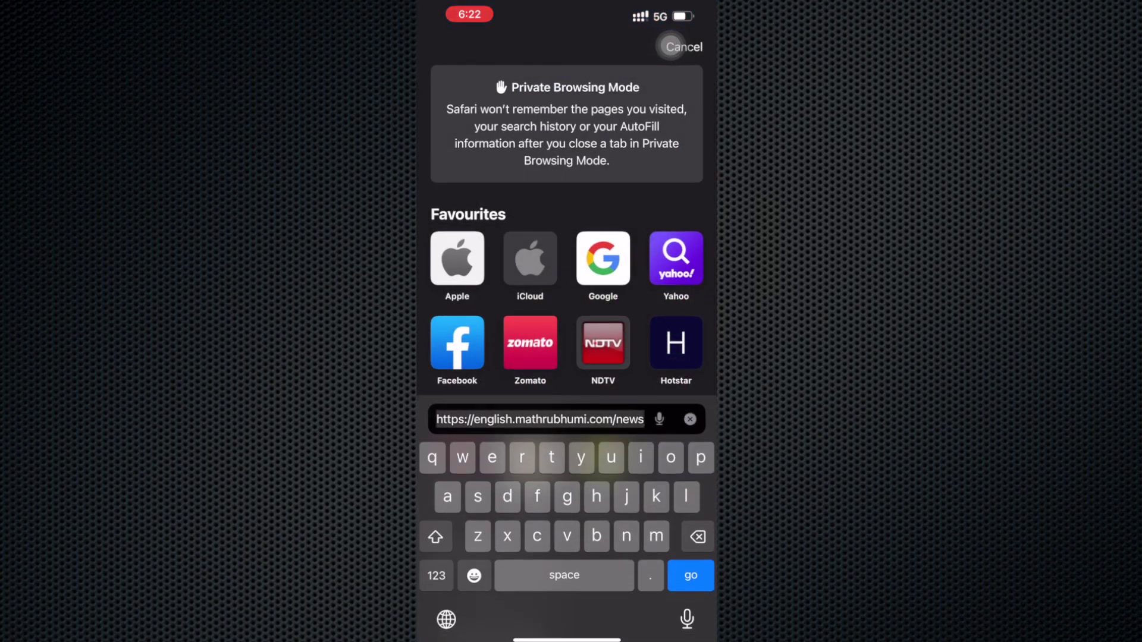
text(fa)
key(Return)
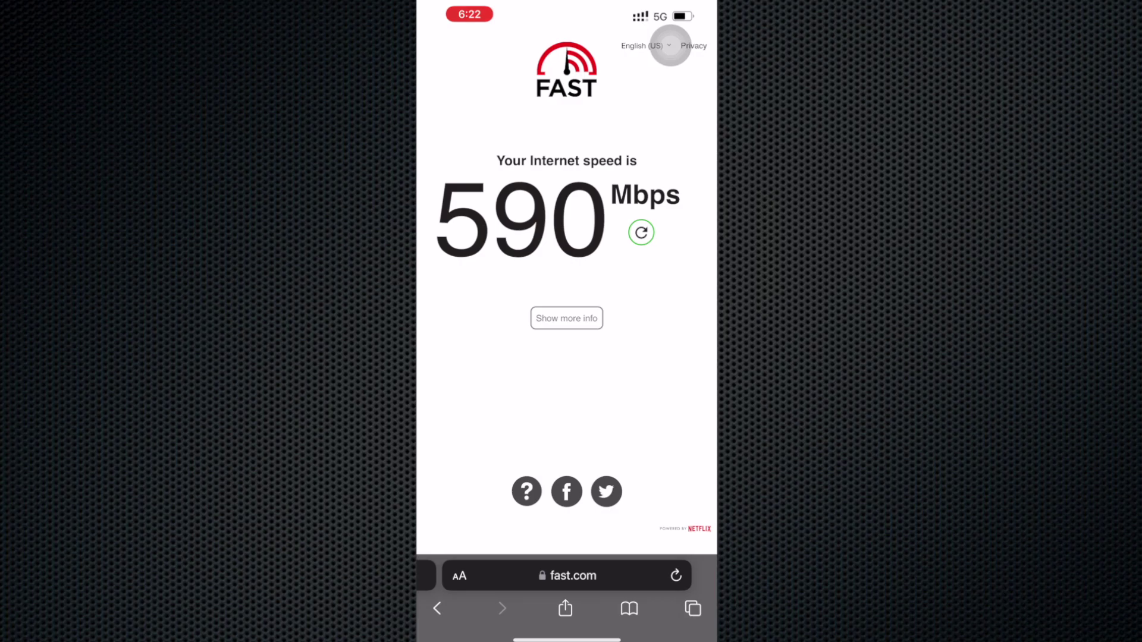
click(642, 232)
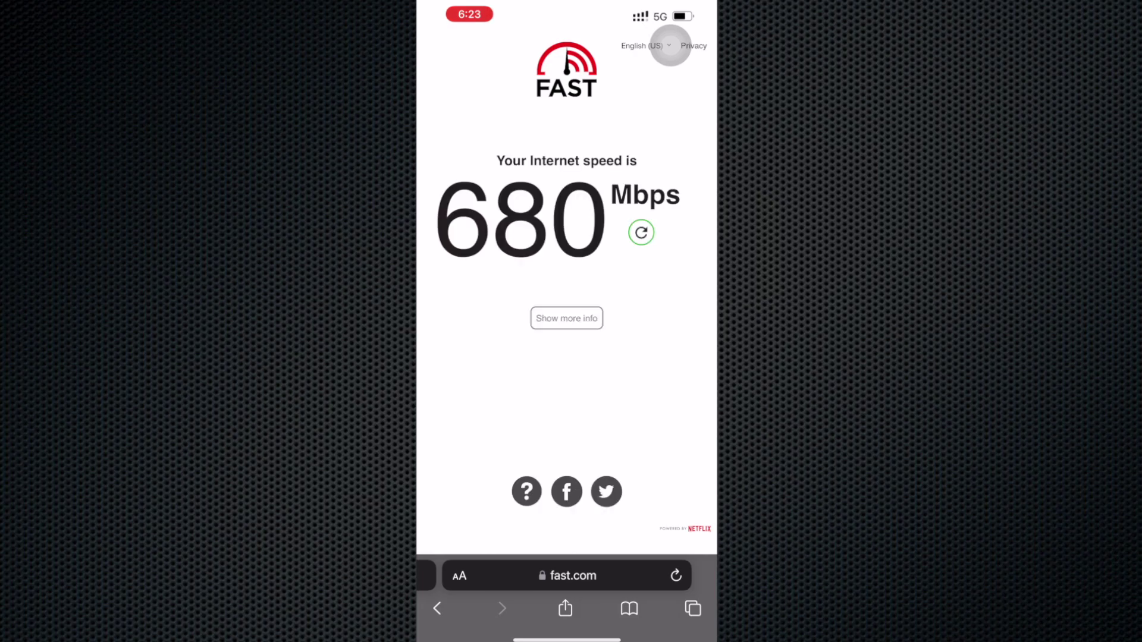
click(568, 576)
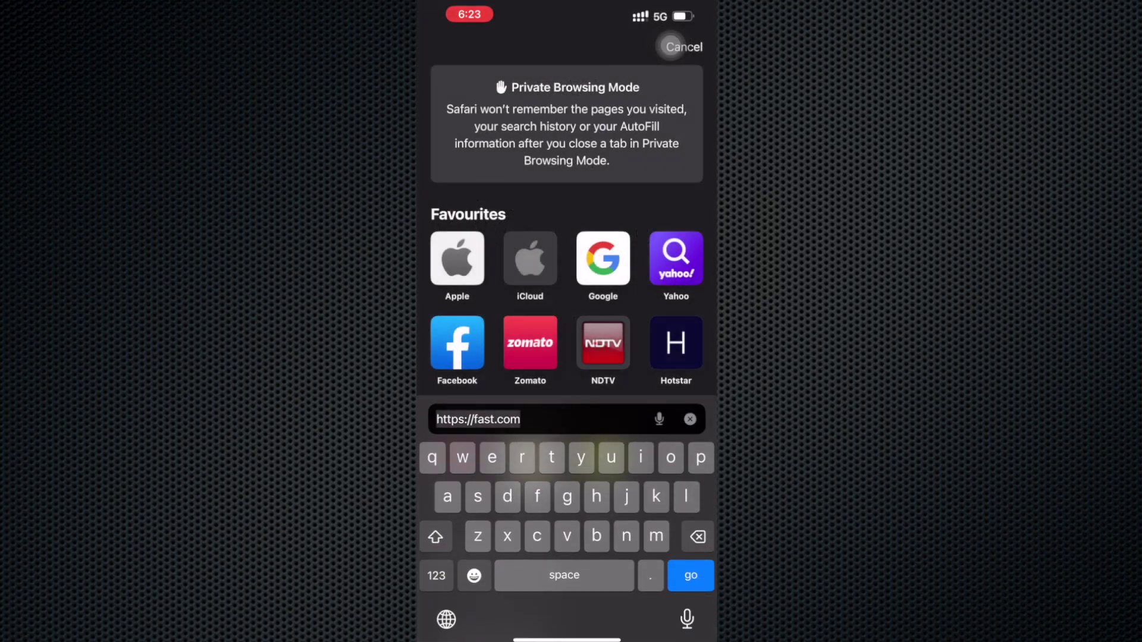
Reload fast.com, then open speedtest.net and start its test, measuring 831.20 Mbps download
text(spe)
key(Return)
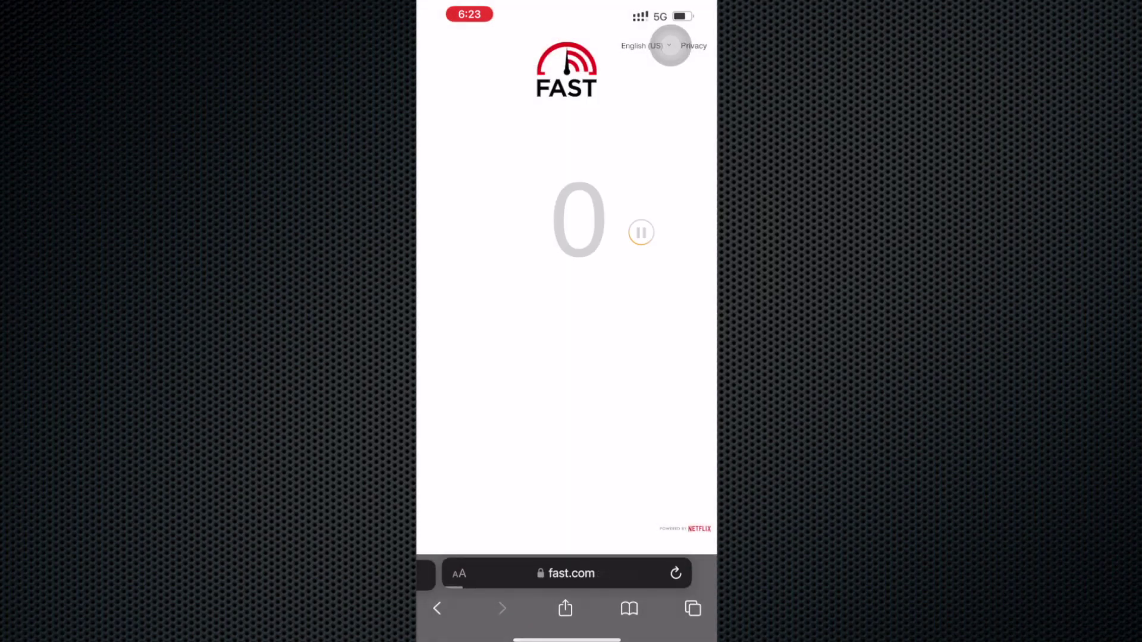
key(super+l)
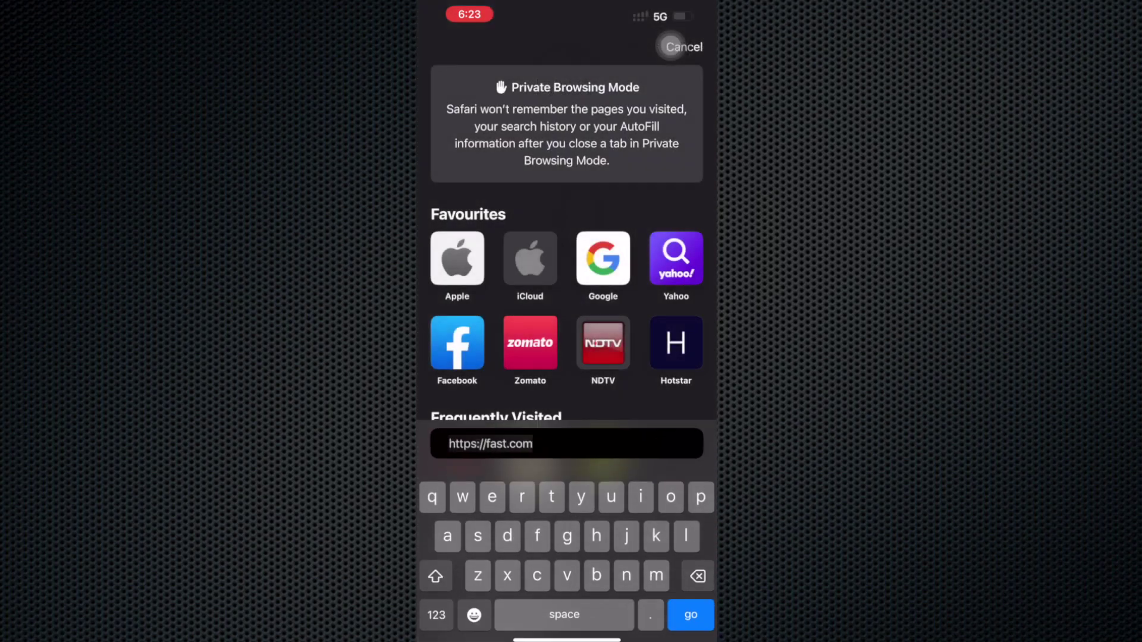
text(spee)
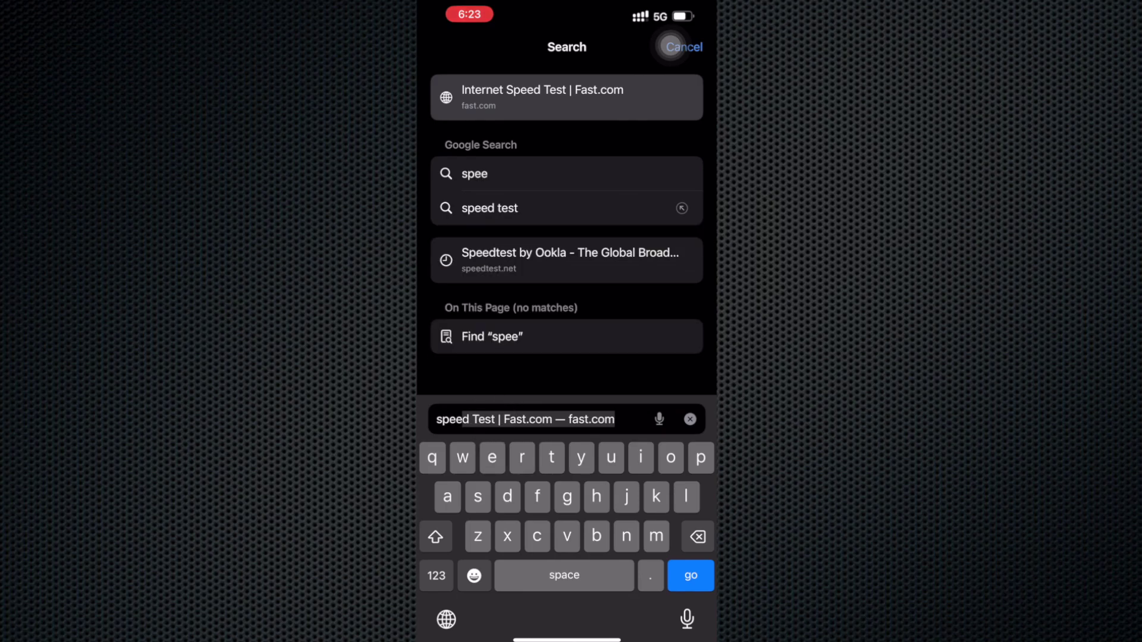
text(dte)
key(Return)
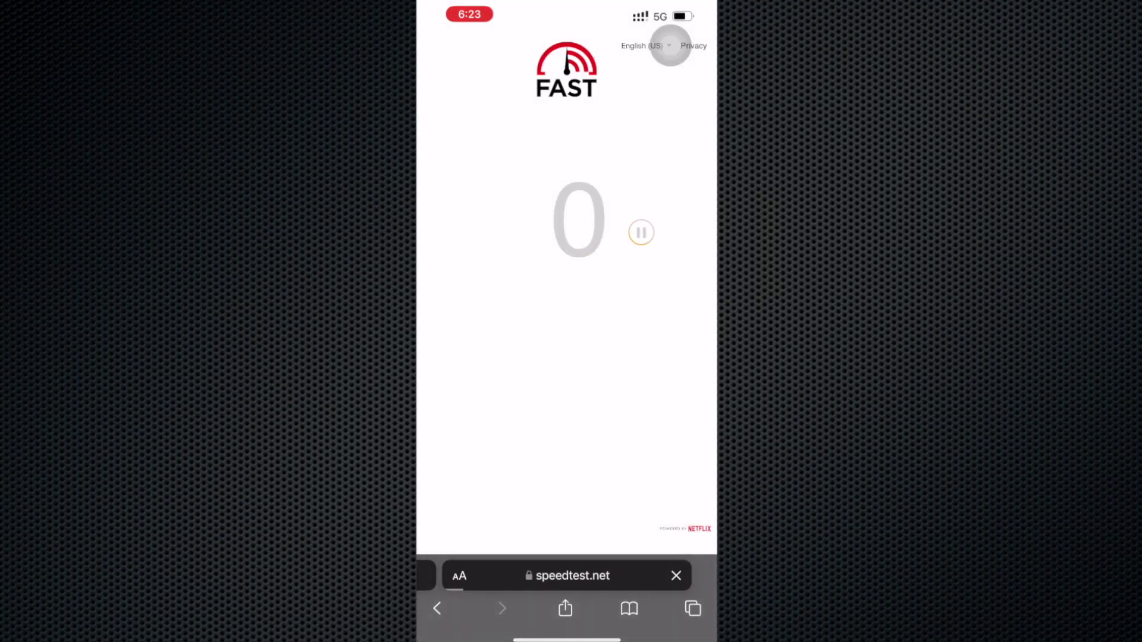
click(566, 326)
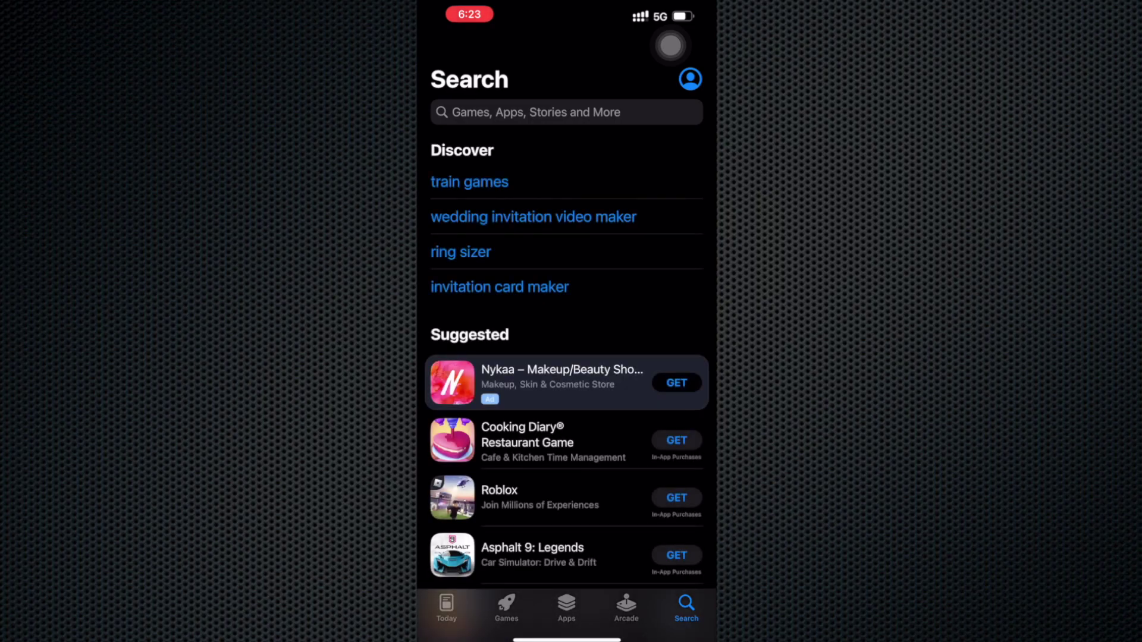
Open Fruit Ninja from the App Store search suggestions, browse its page, and tap GET
scroll(567, 357, down, 5)
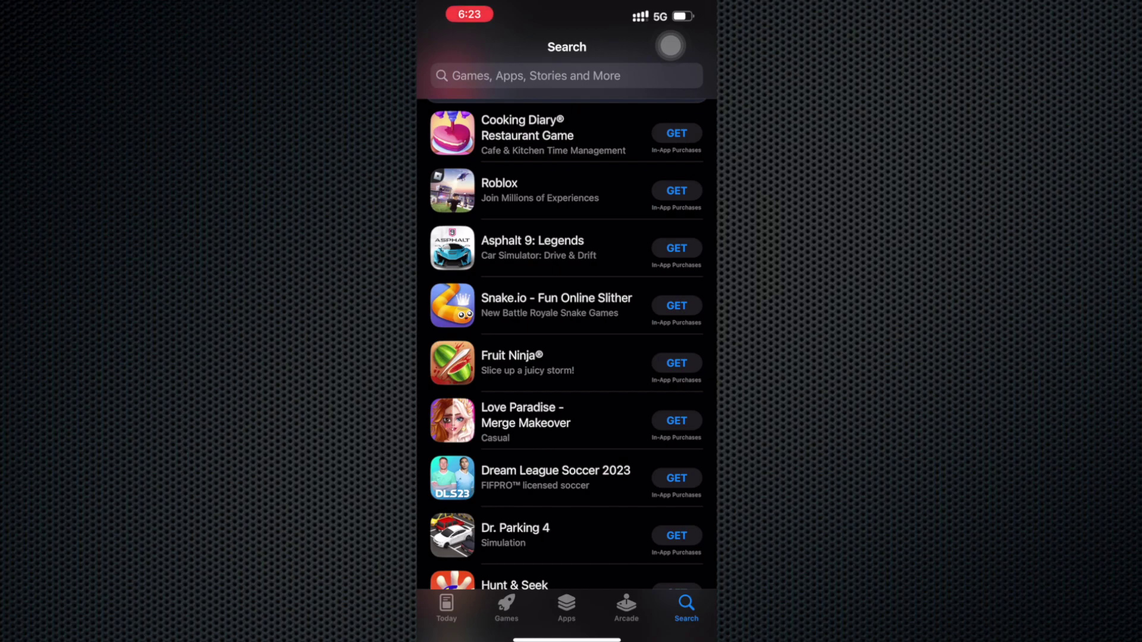
click(528, 363)
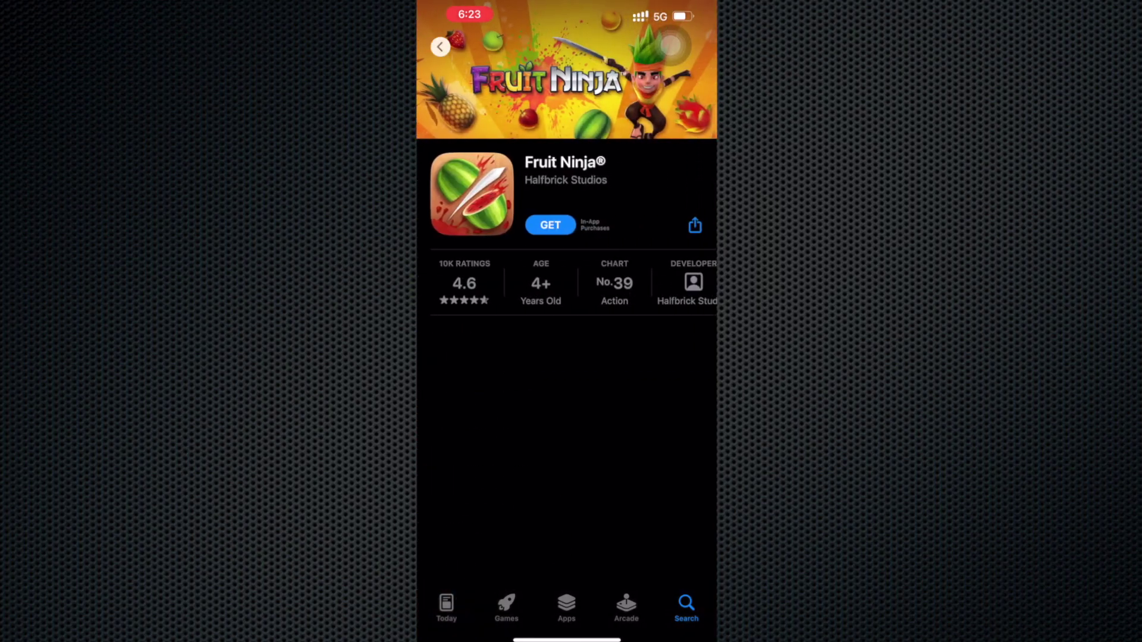
scroll(567, 357, down, 5)
scroll(566, 357, down, 6)
scroll(567, 357, down, 4)
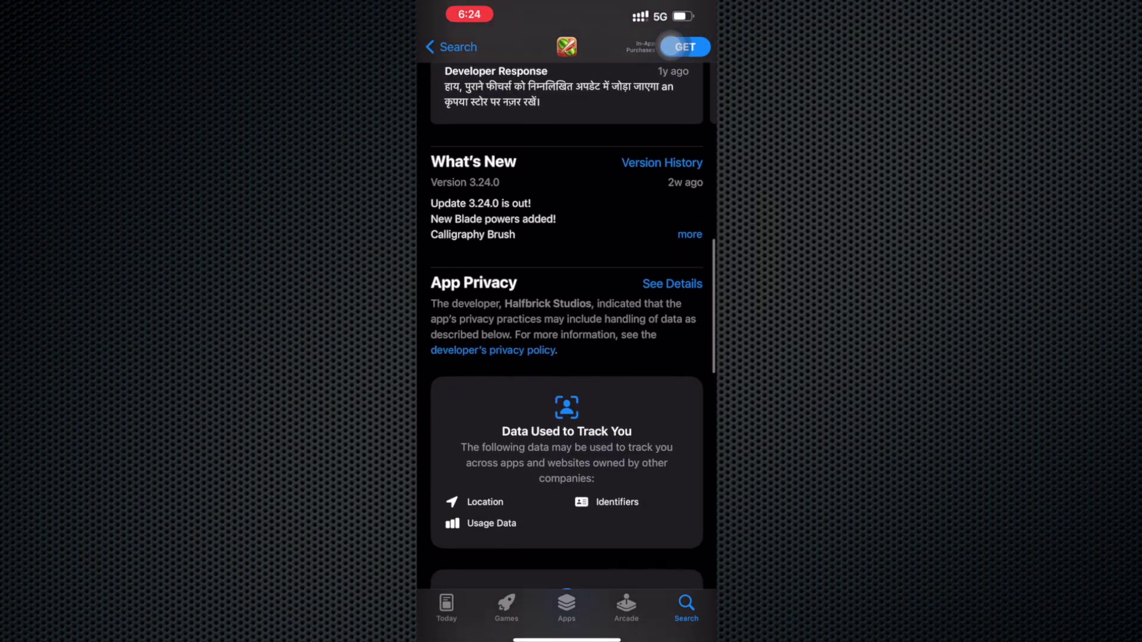
scroll(566, 357, down, 2)
scroll(566, 357, down, 10)
scroll(566, 357, up, 2)
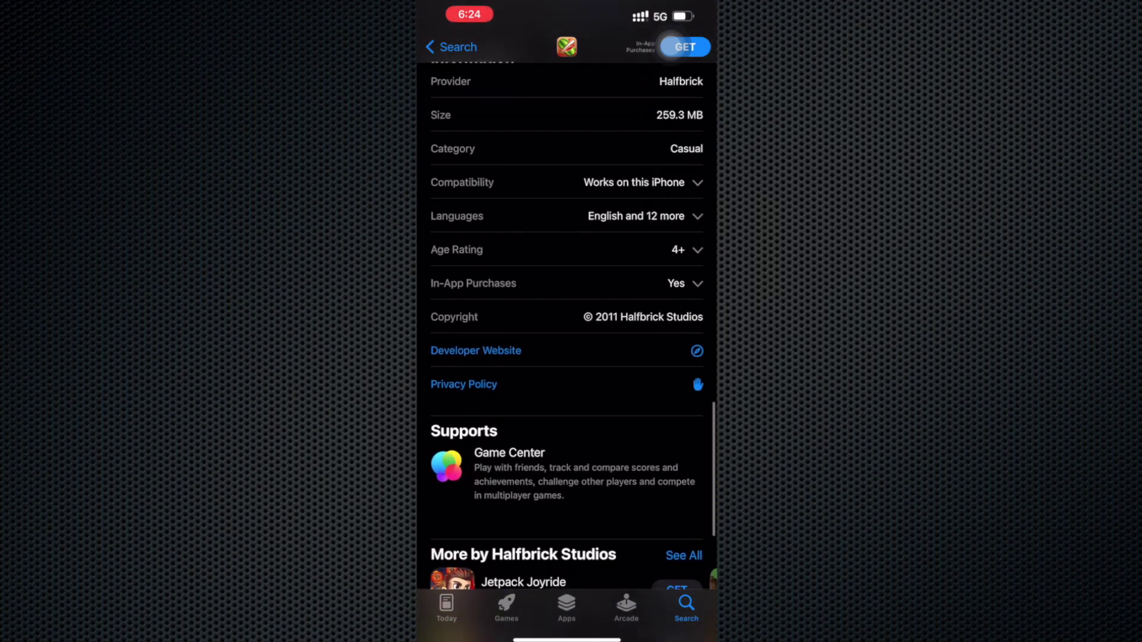
scroll(567, 357, up, 3)
scroll(566, 357, up, 4)
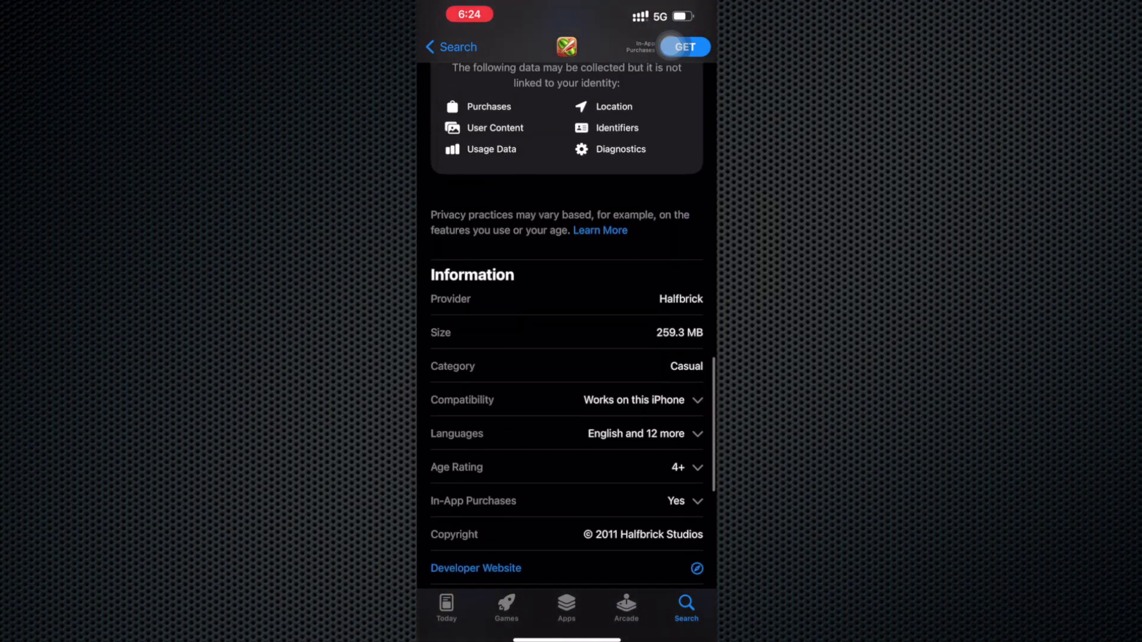
click(671, 46)
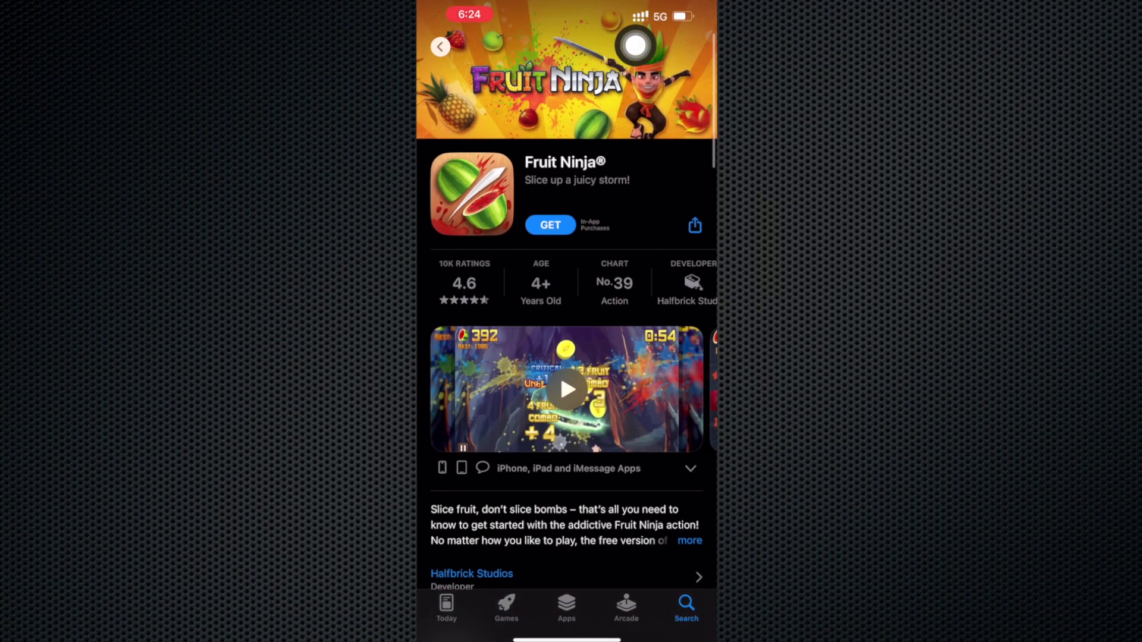
click(550, 226)
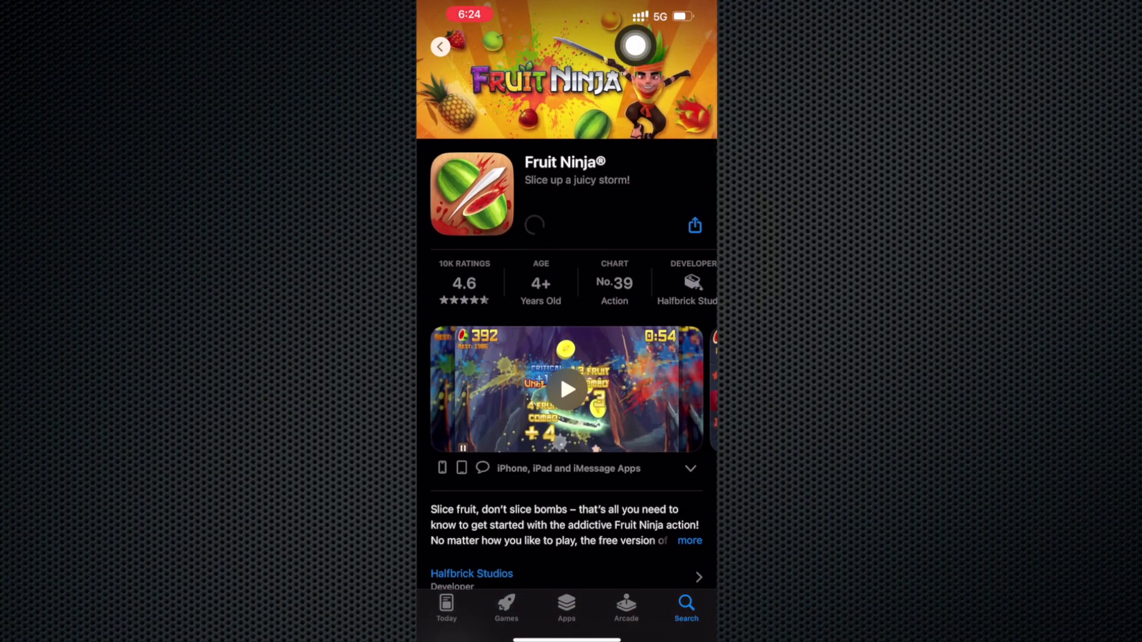